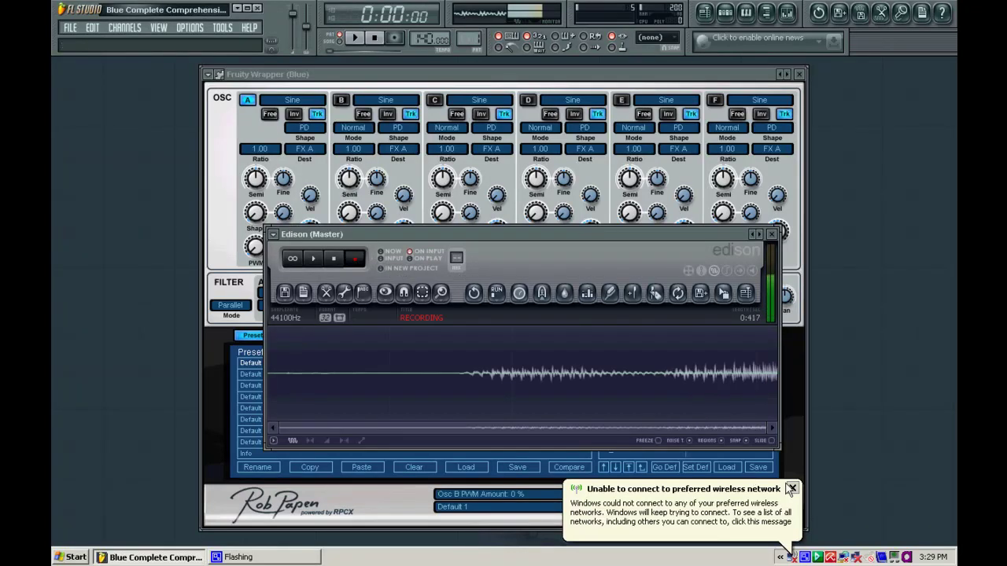
- Dismiss the Windows wireless-network warning balloon in the system tray
click(791, 488)
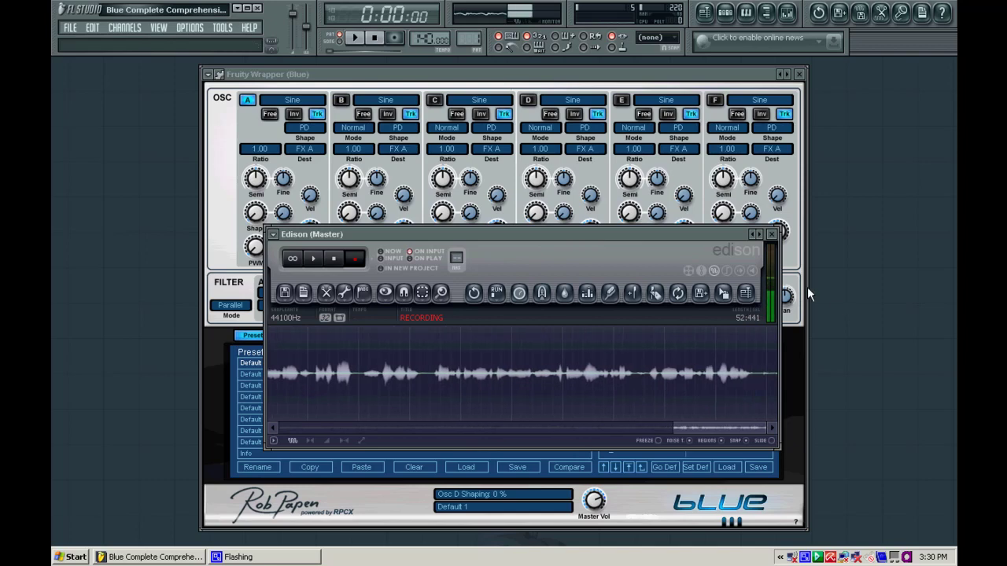
- Close the Edison (Master) recorder and show Blue's algorithm page with algorithm #1 ABCDEF
click(773, 234)
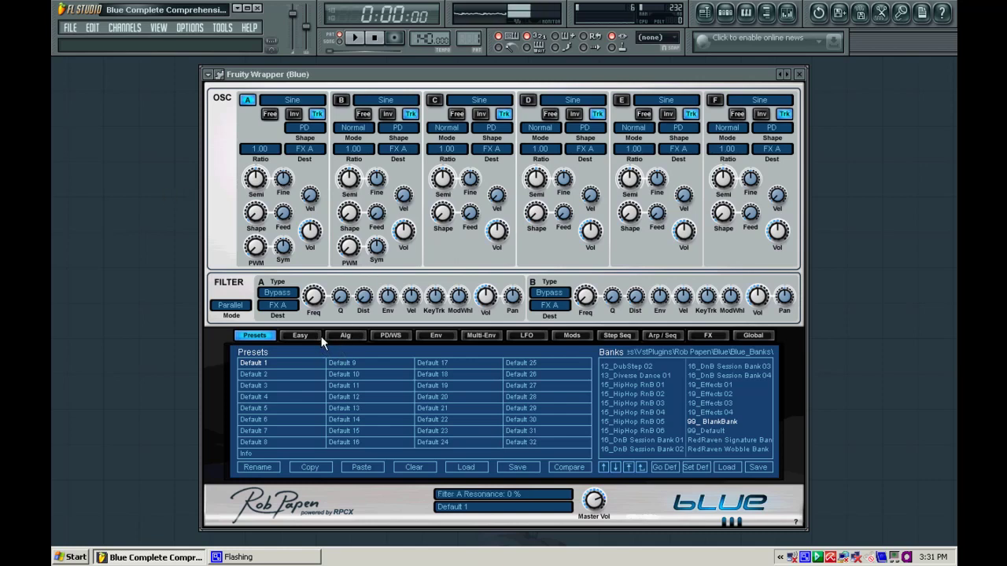
click(346, 335)
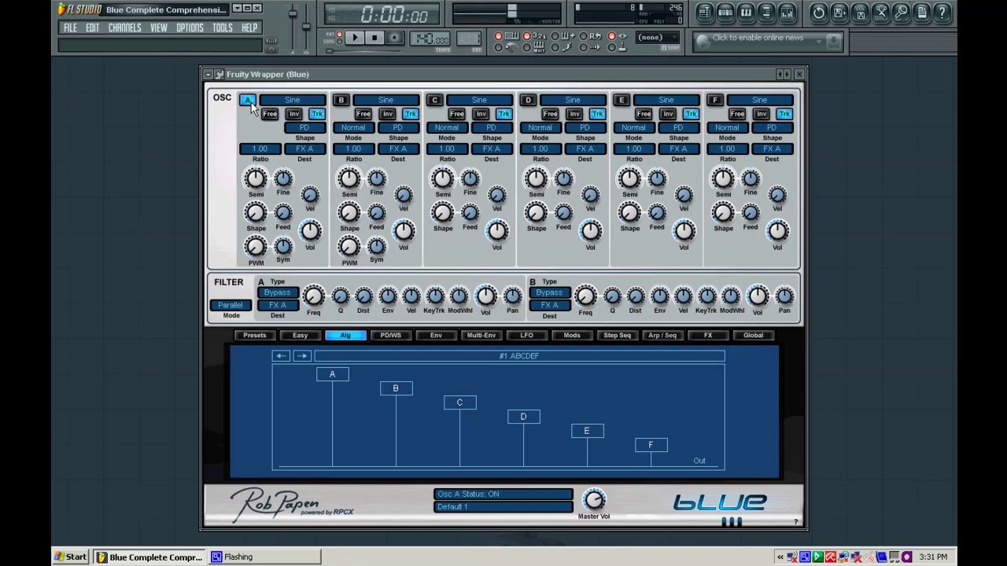
click(248, 100)
double_click(247, 101)
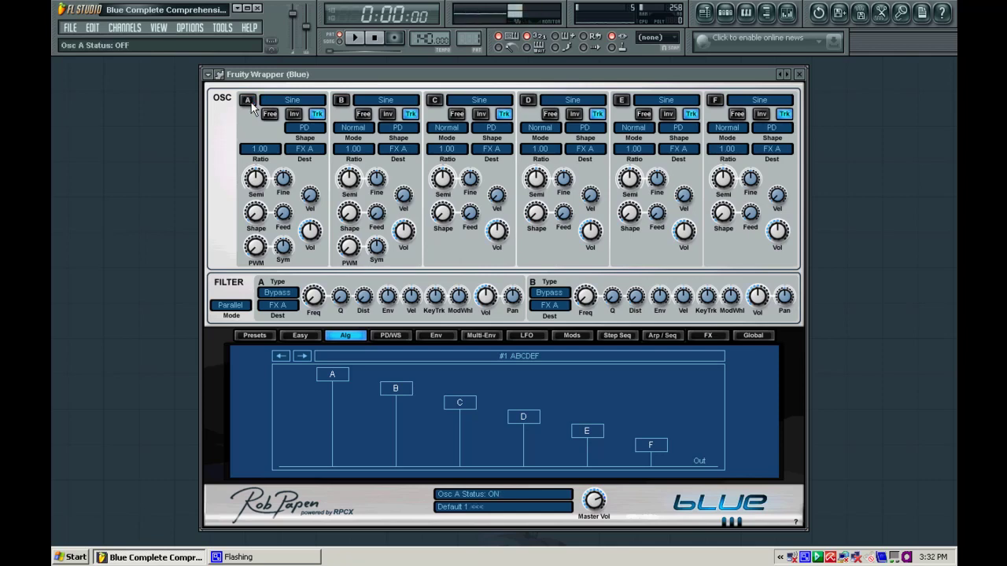
click(248, 101)
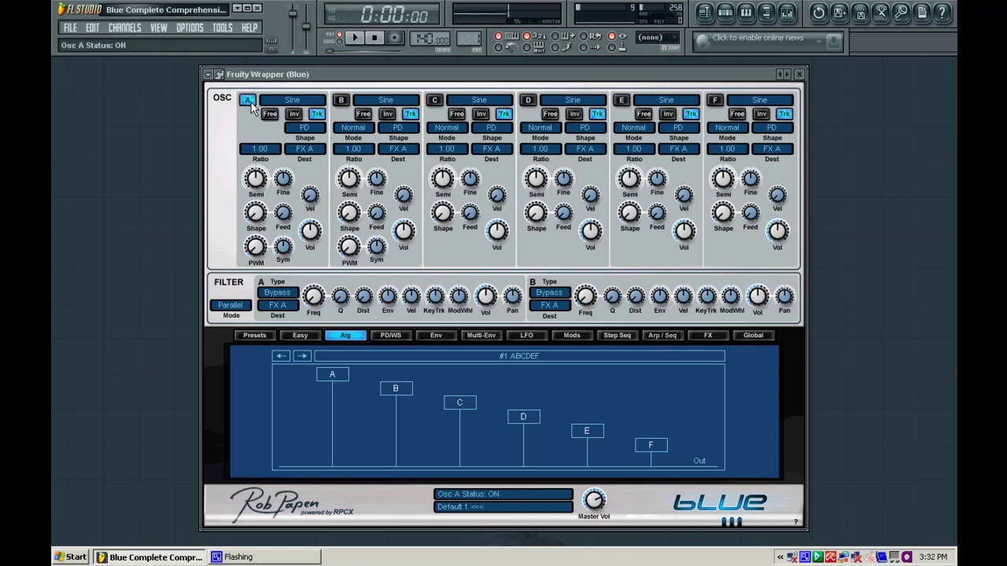
- Open Osc A's Analogue/Additive/Spectral waveform menu, close it unchanged, then reopen it
click(298, 100)
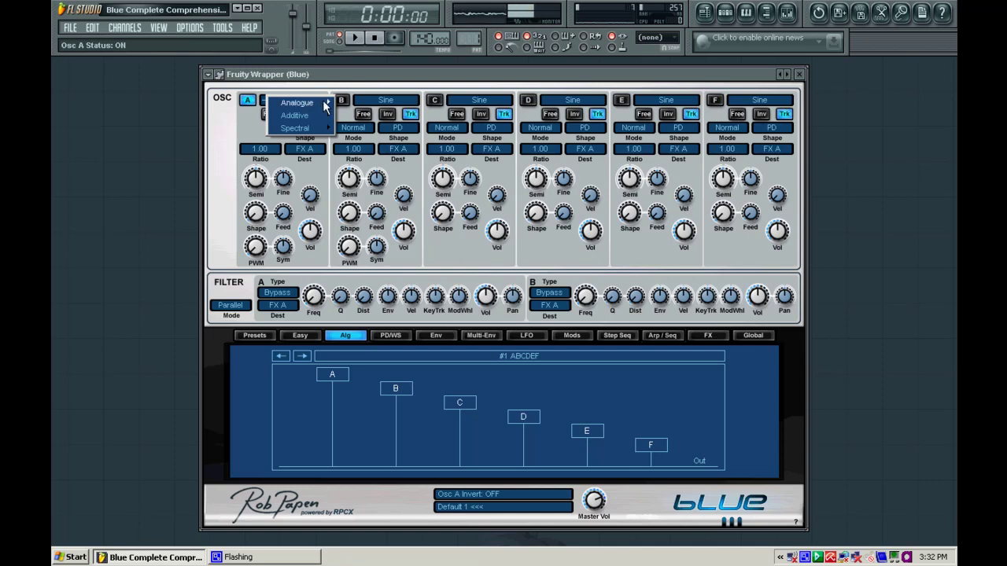
mouse_move(315, 104)
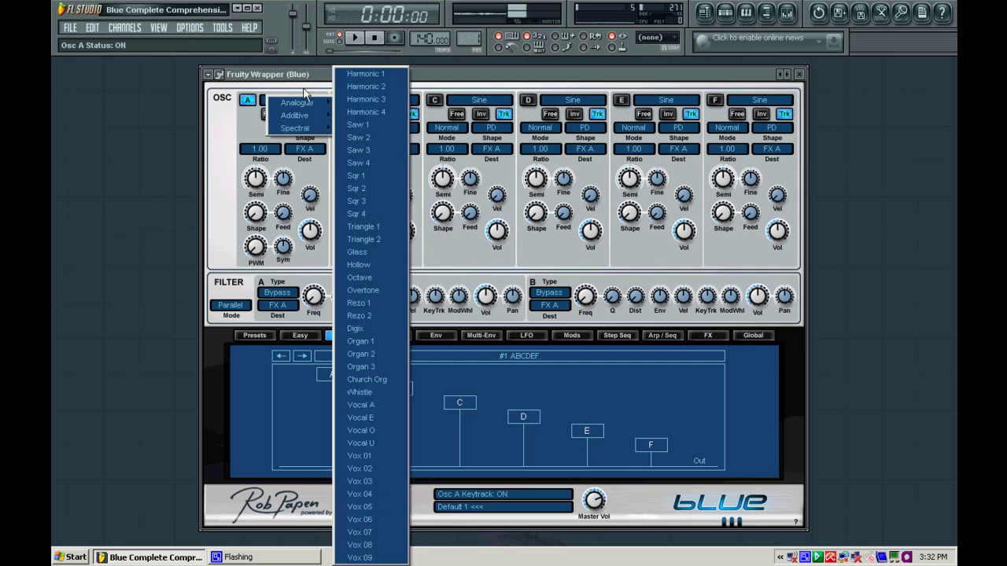
click(304, 90)
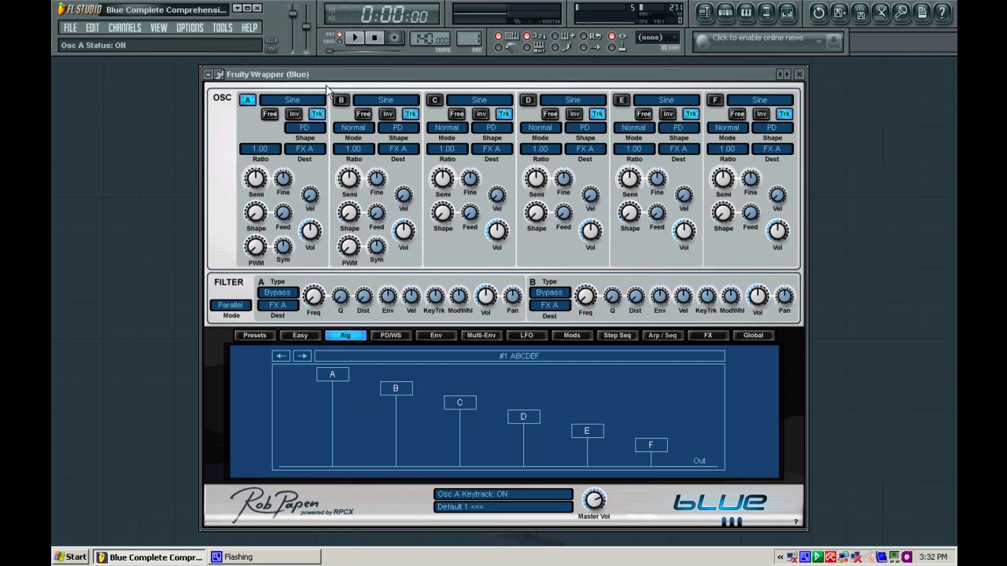
click(303, 100)
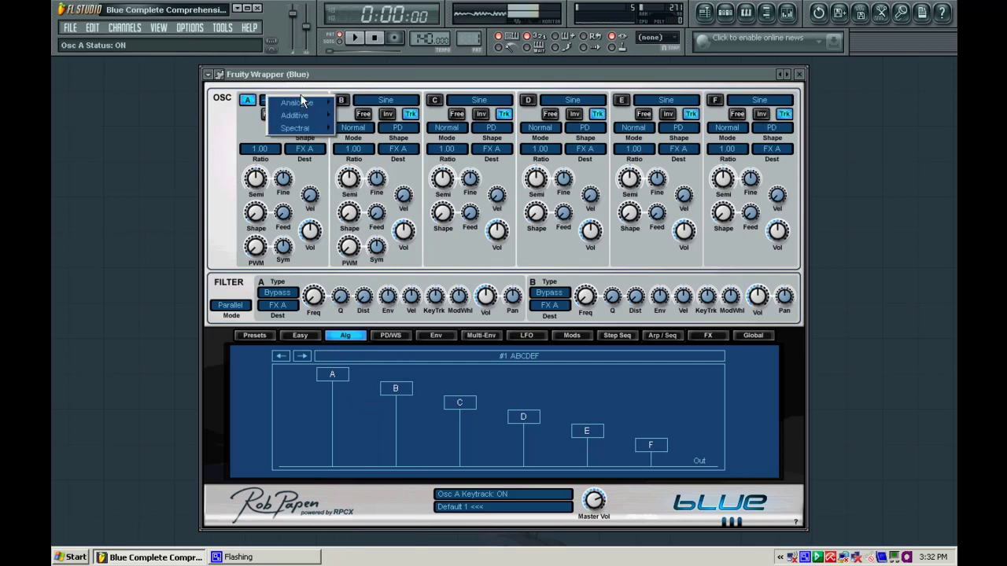
- Close Osc A's waveform menu without changing it, keeping the Sine wave
click(306, 89)
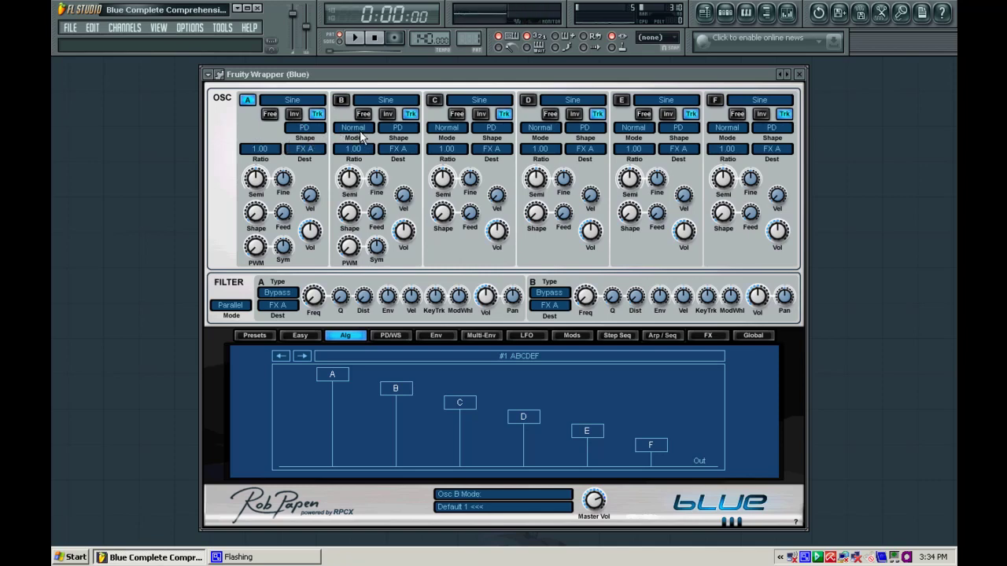
- Step Blue's algorithm forward to #2 AB C-F DE
scroll(356, 134, up, 1)
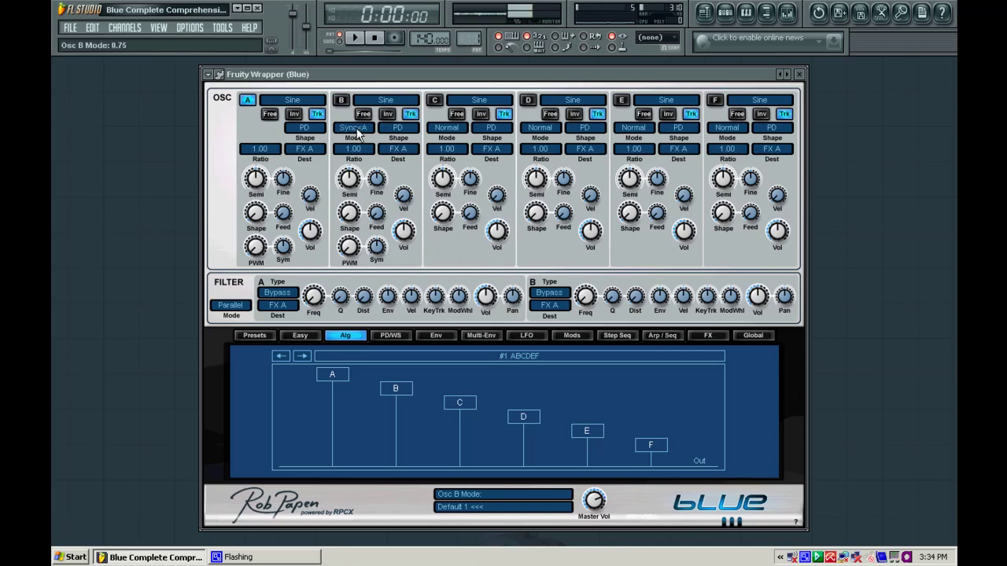
scroll(356, 134, down, 1)
click(302, 356)
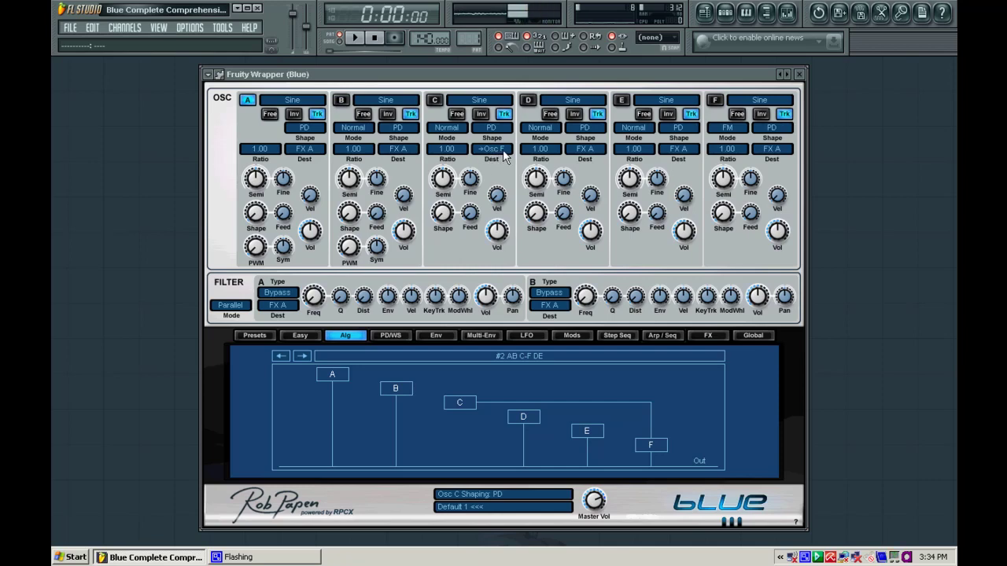
- Cycle Osc F's mode through Ring and Sync, ending back on FM
click(732, 131)
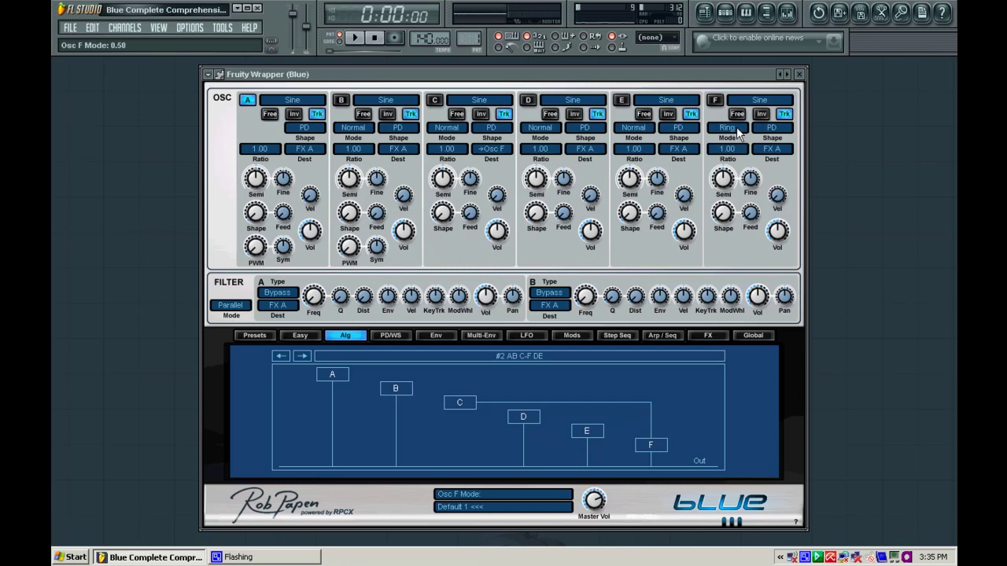
click(738, 131)
click(739, 131)
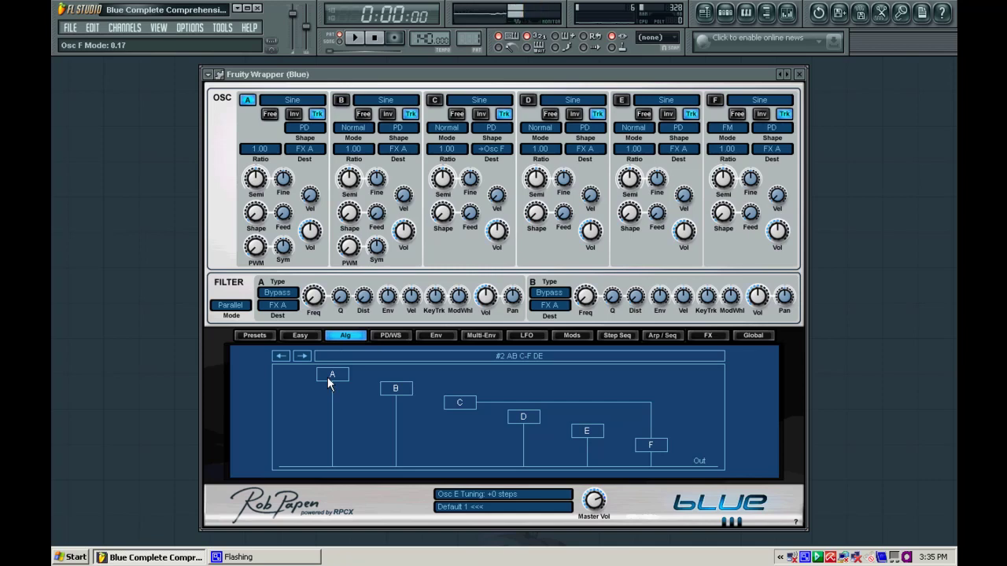
- Step Blue's algorithm back to #1 ABCDEF so every oscillator outputs independently
click(280, 356)
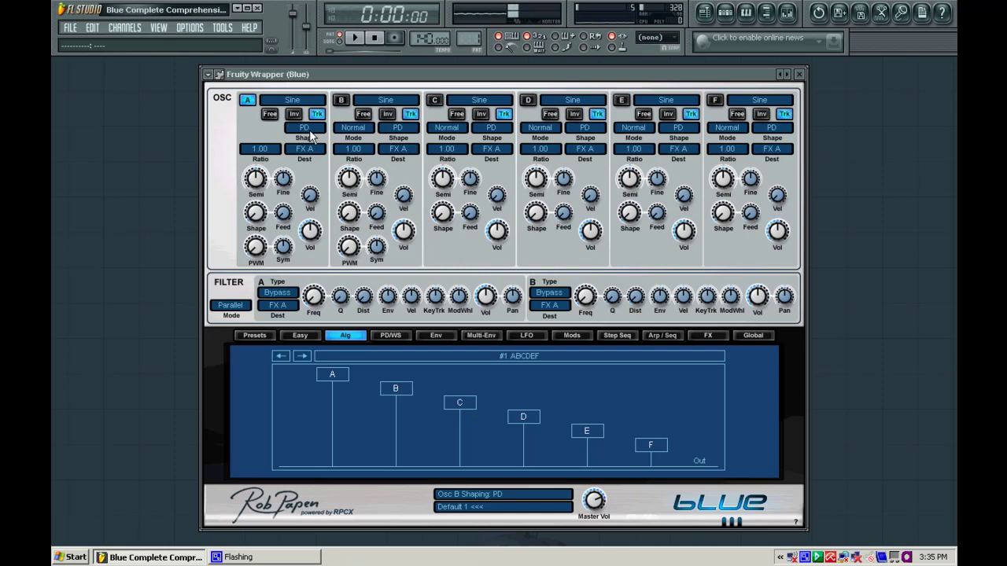
- Toggle Osc A's Shape between WS and PD, then show the PD/WS page
scroll(311, 135, down, 1)
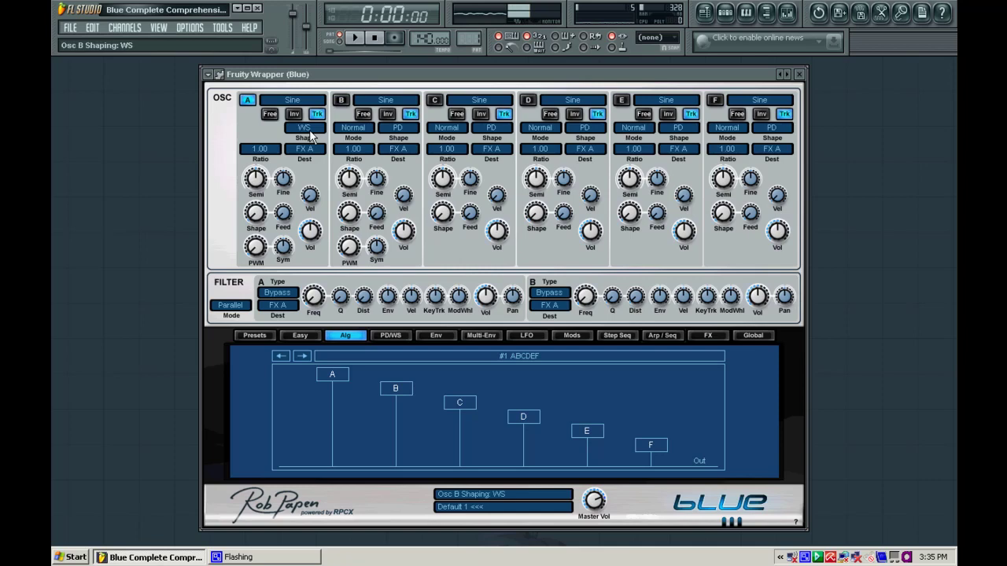
scroll(311, 136, up, 1)
click(391, 335)
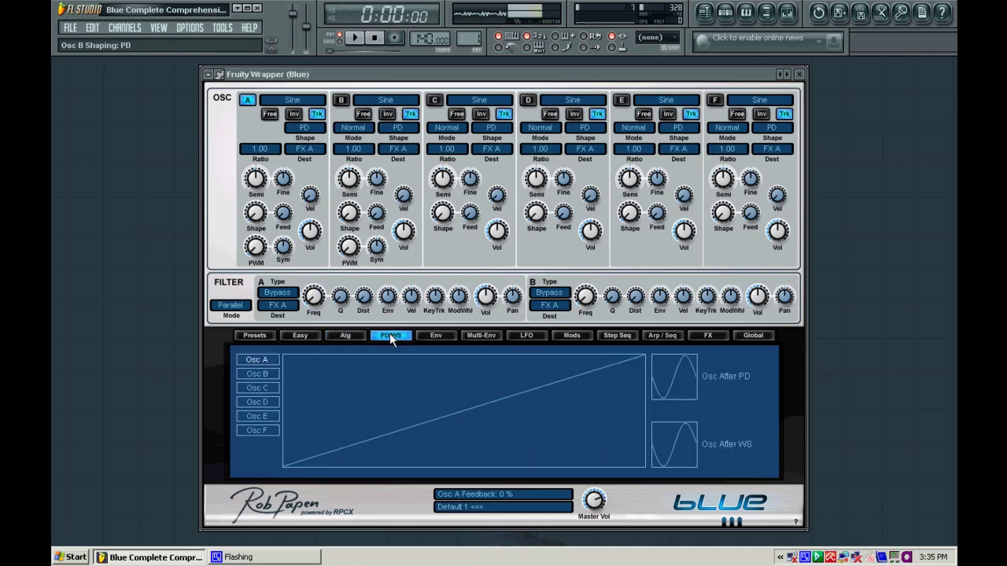
click(270, 153)
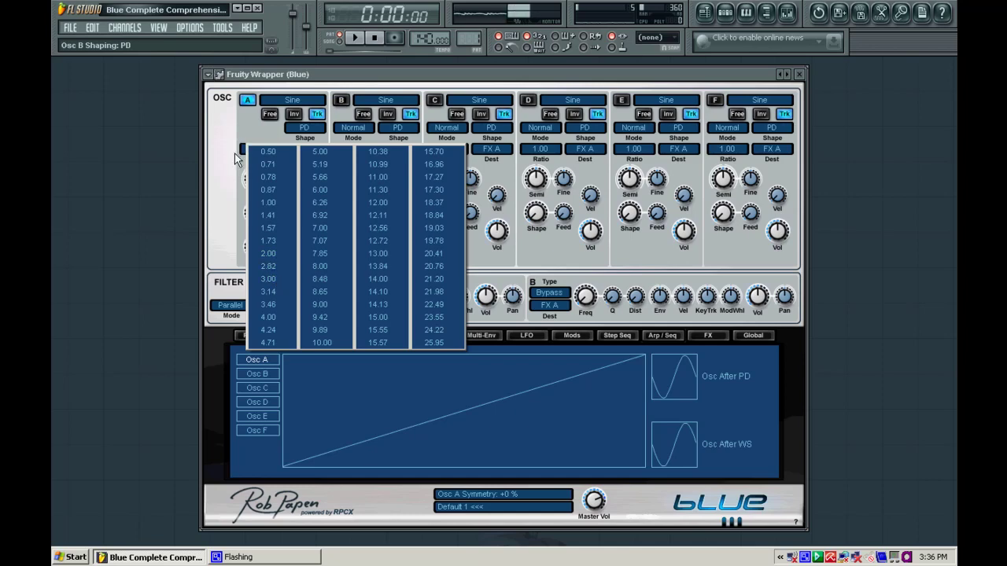
click(234, 153)
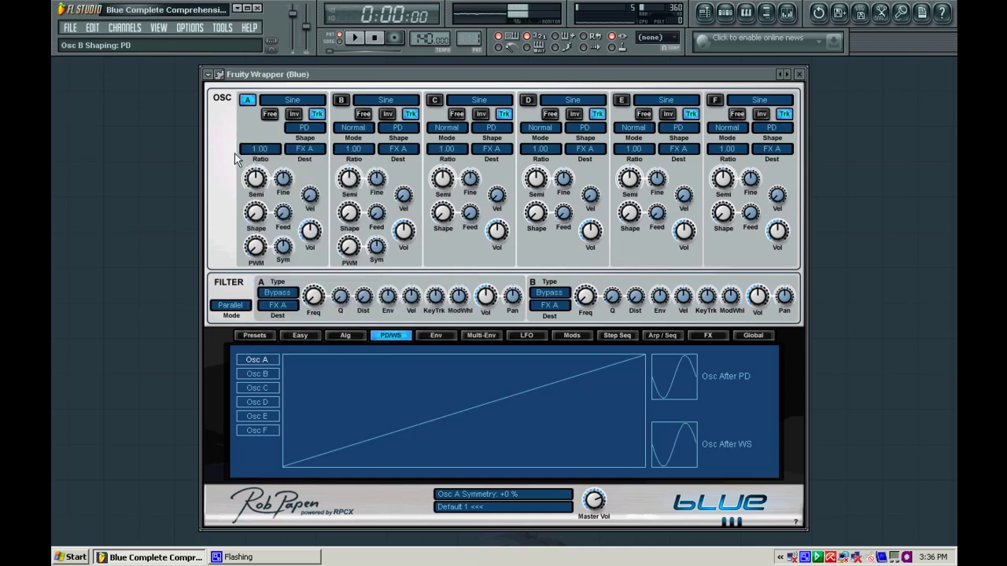
click(302, 149)
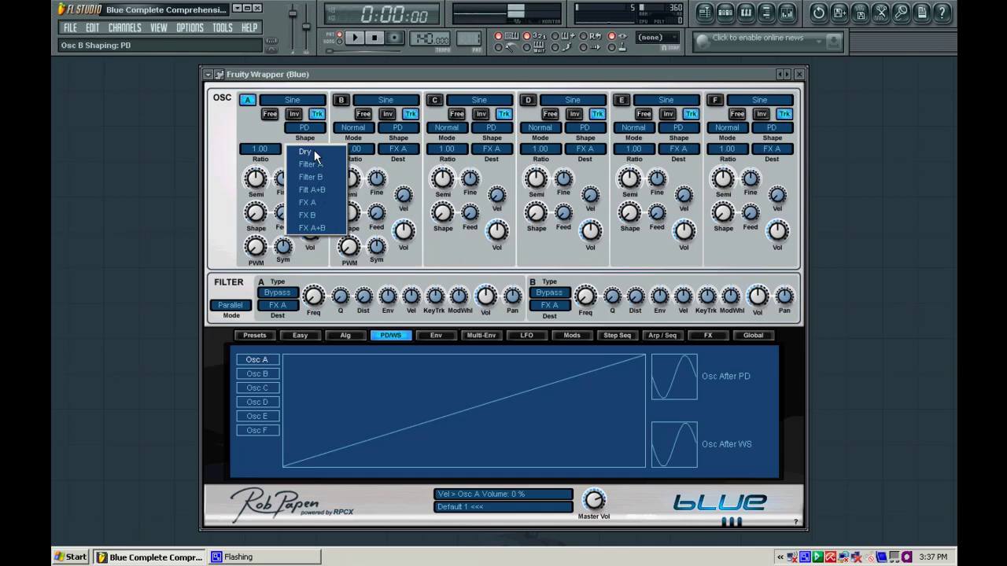
click(256, 137)
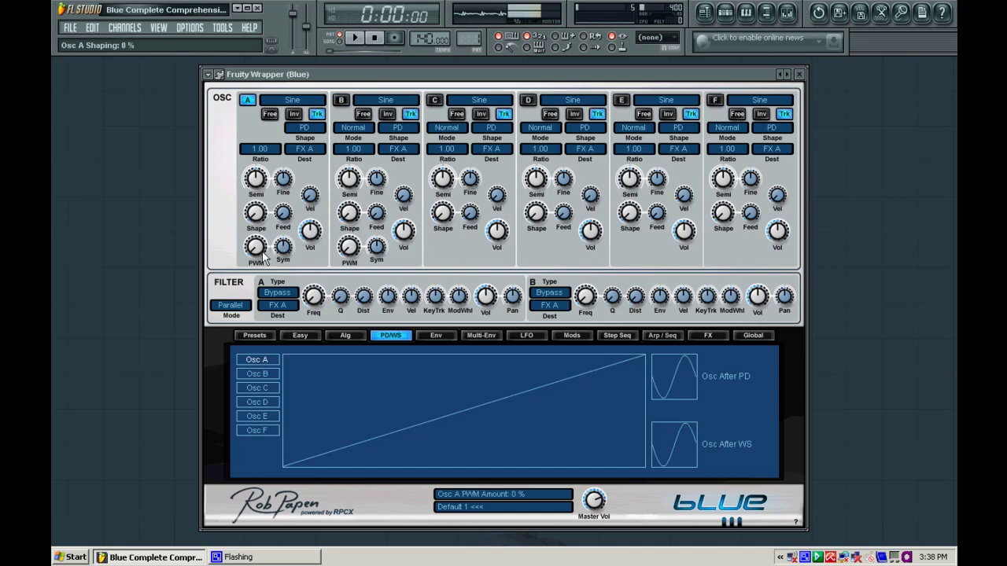
drag(259, 251, 258, 255)
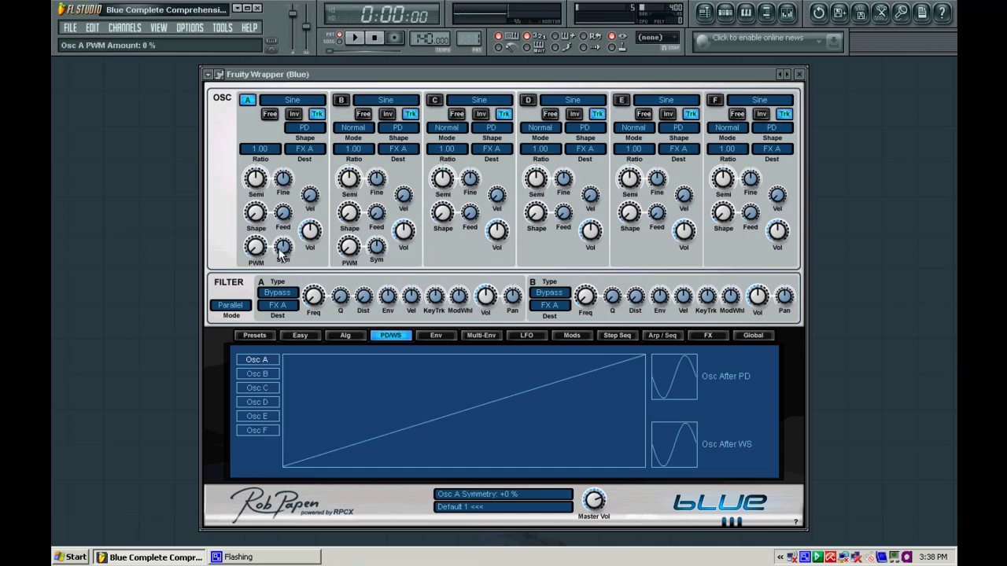
drag(259, 250, 251, 211)
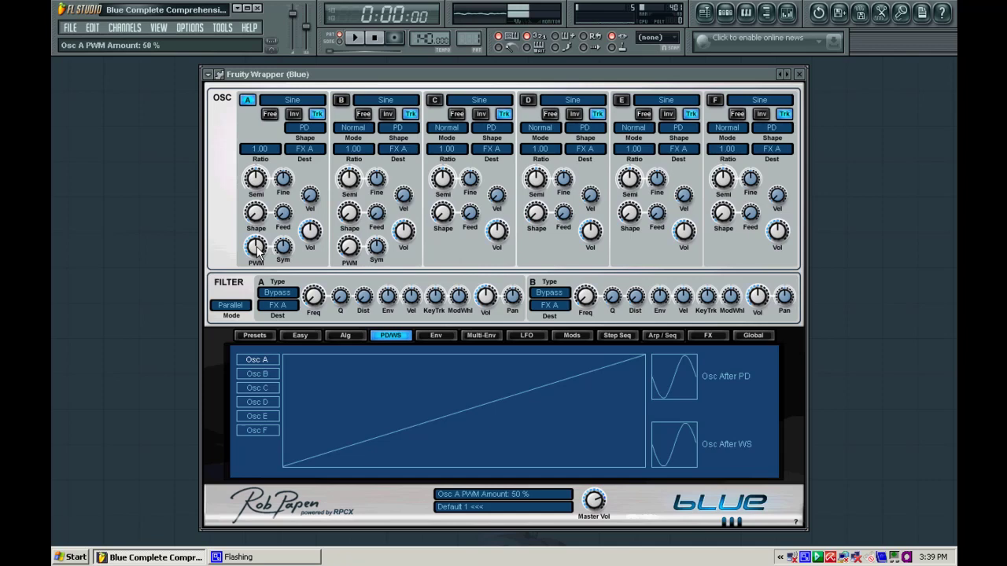
drag(255, 247, 245, 277)
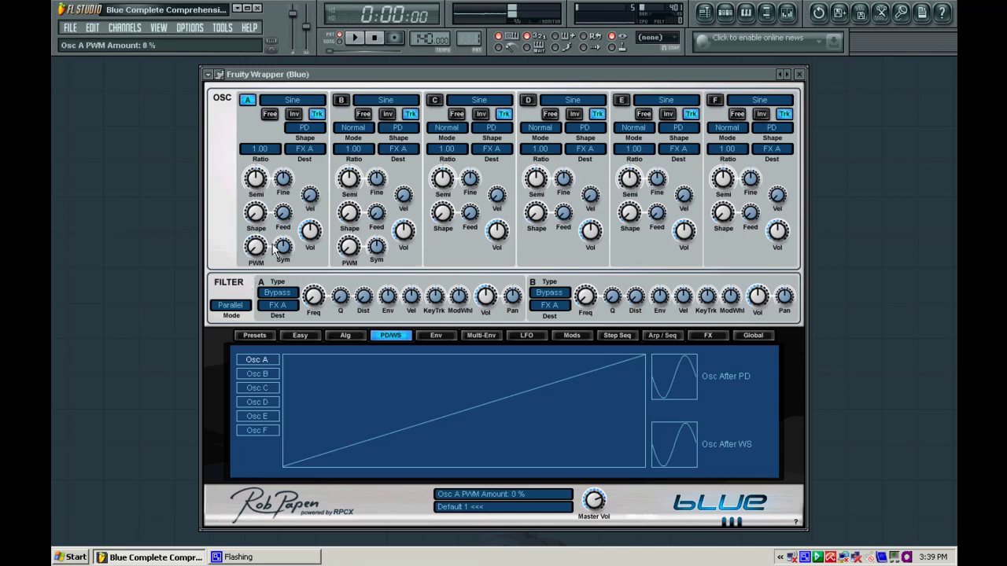
- Switch Osc A's waveform to Square and audition it with a C5 note
scroll(322, 102, down, 2)
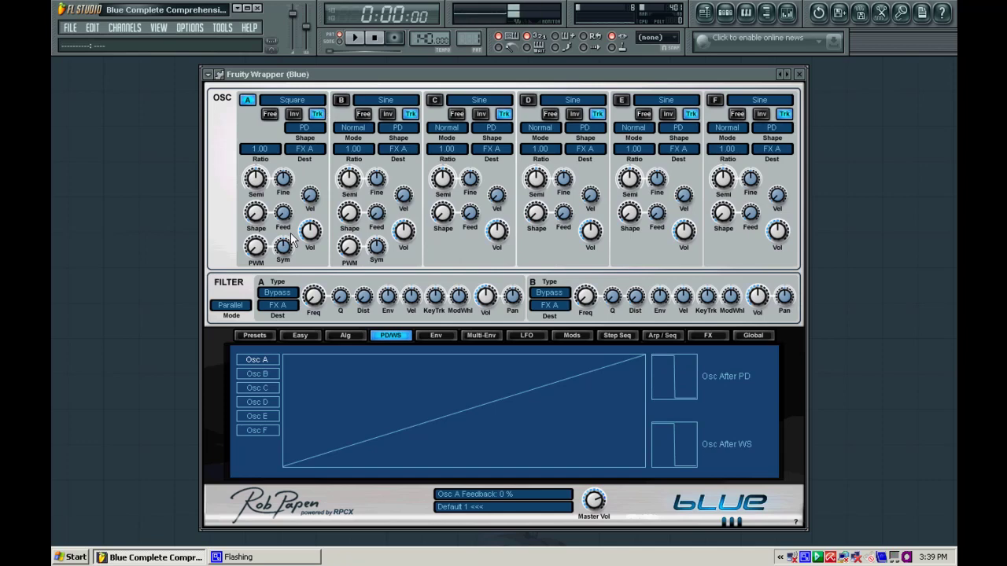
key(z)
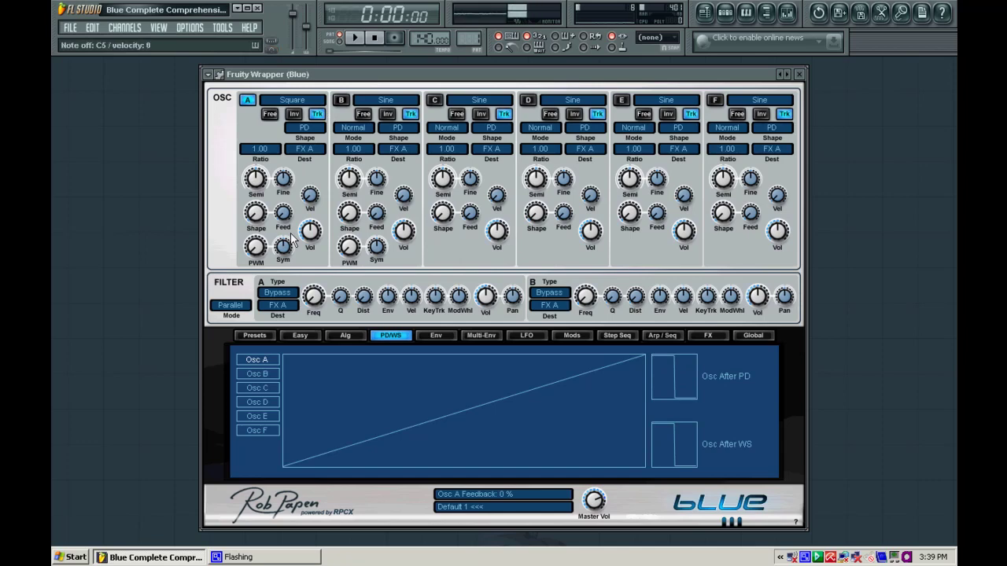
key(z)
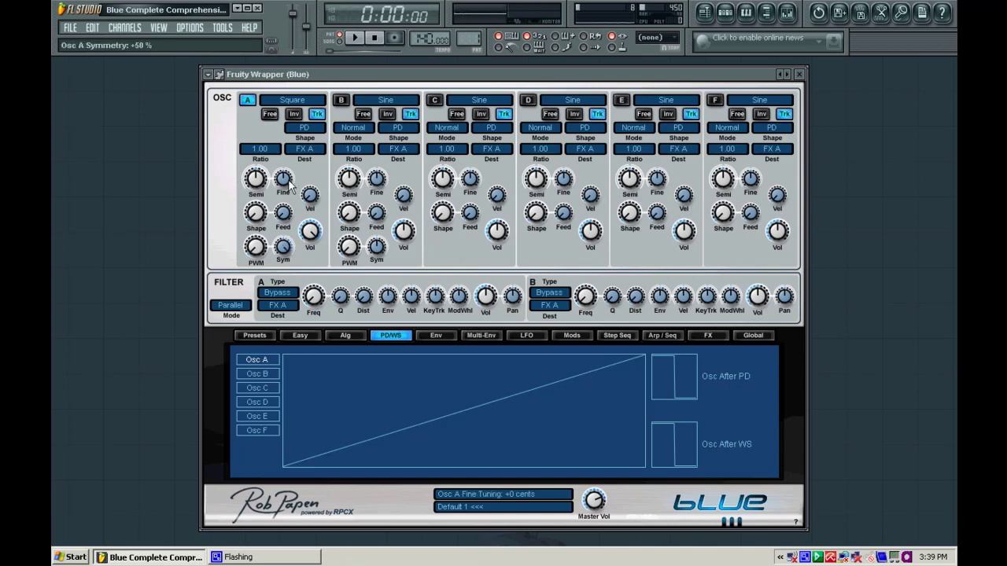
key(z)
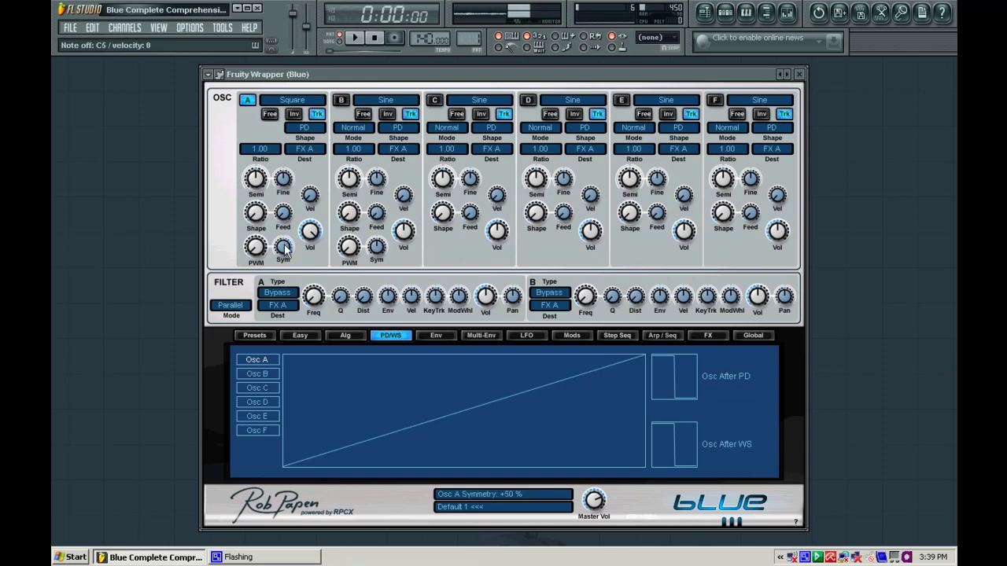
- Lower Osc A's symmetry from +50% to +3%, then reset it to default +0%
drag(284, 250, 283, 285)
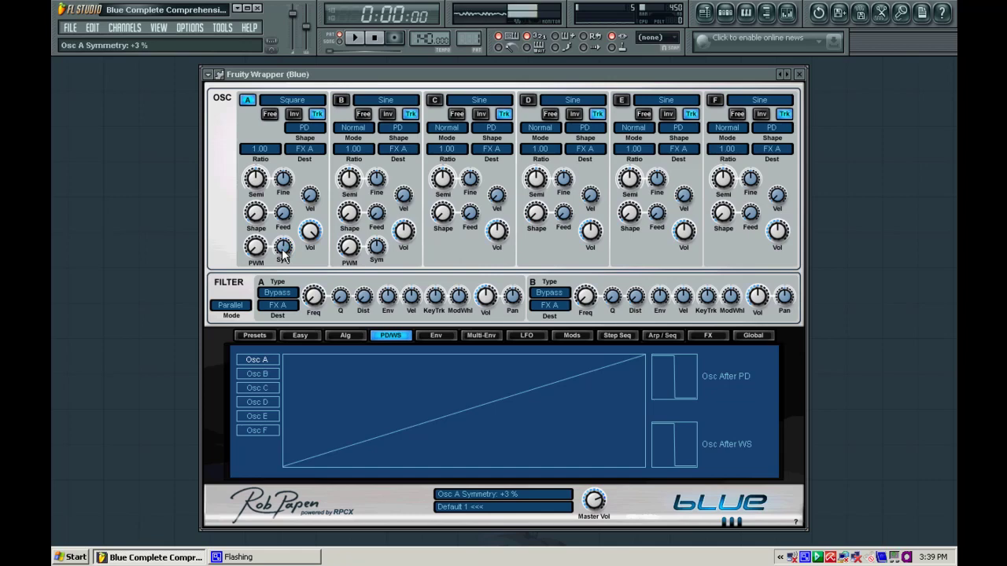
right_click(283, 250)
click(295, 260)
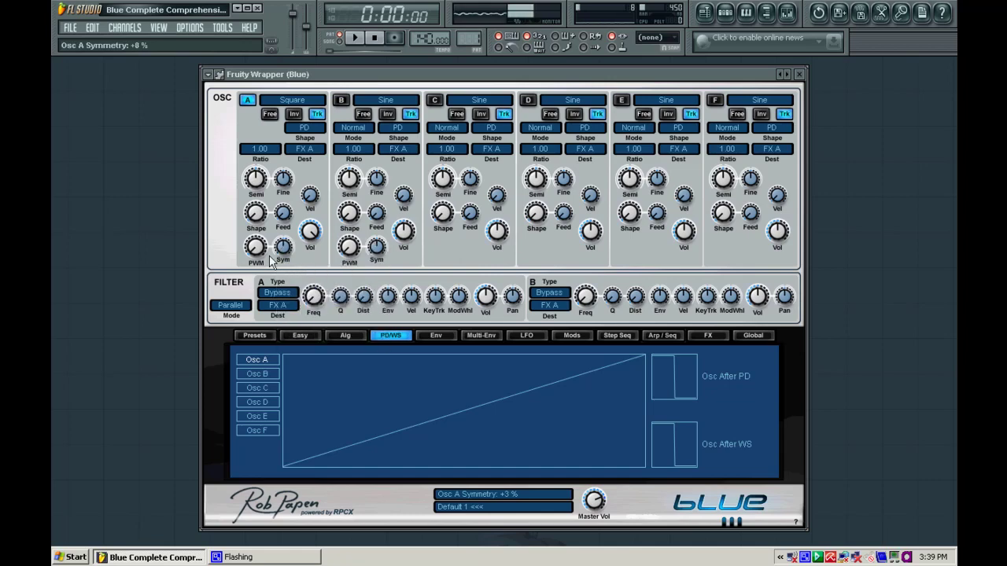